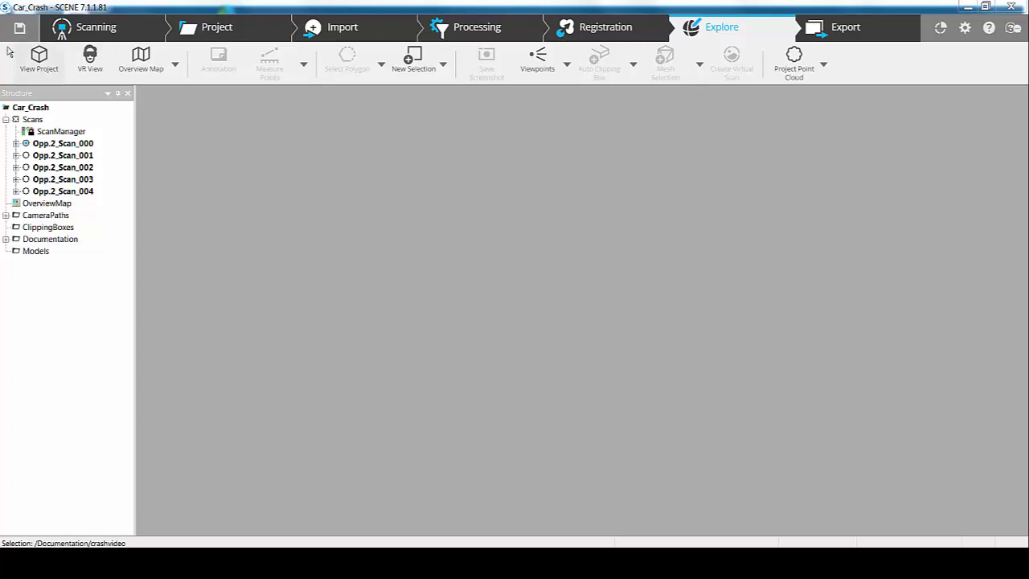
Load the Car_Crash point cloud in 3D, tilted down and zoomed onto the labelled intersection
click(28, 61)
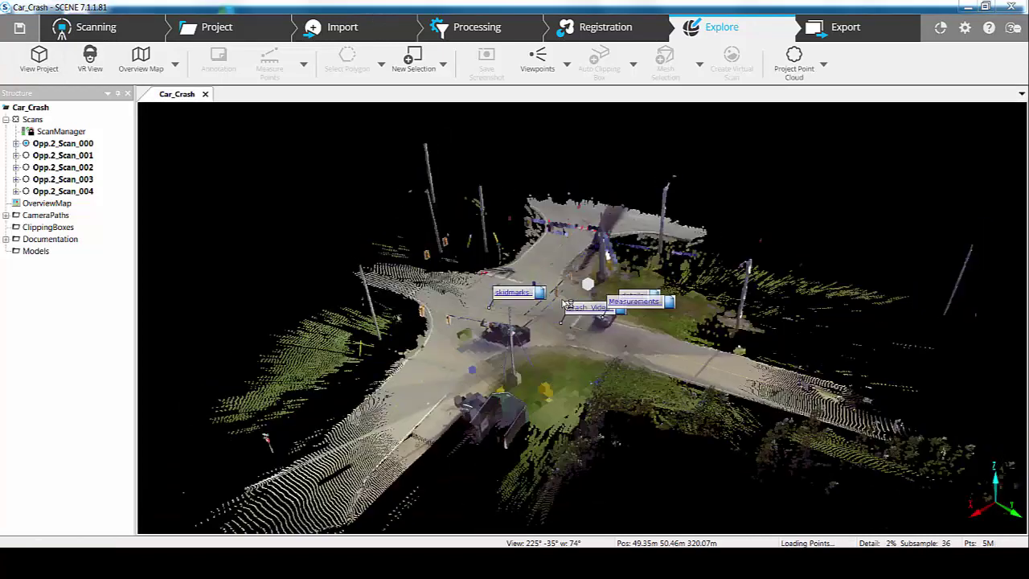
mouse_move(680, 504)
mouse_down()
mouse_move(597, 417)
mouse_move(651, 306)
mouse_up()
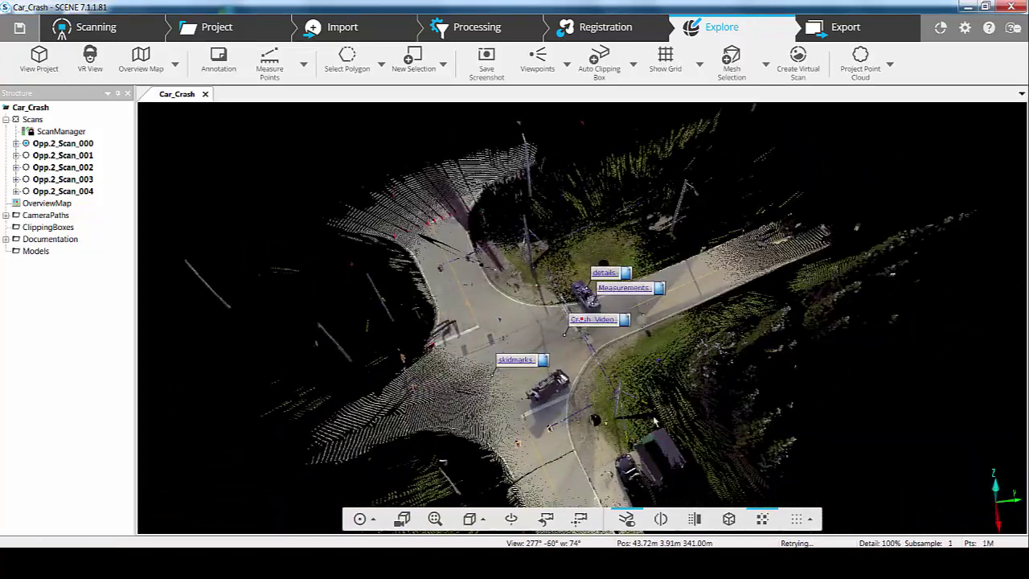
scroll(642, 299, up, 3)
scroll(615, 277, up, 3)
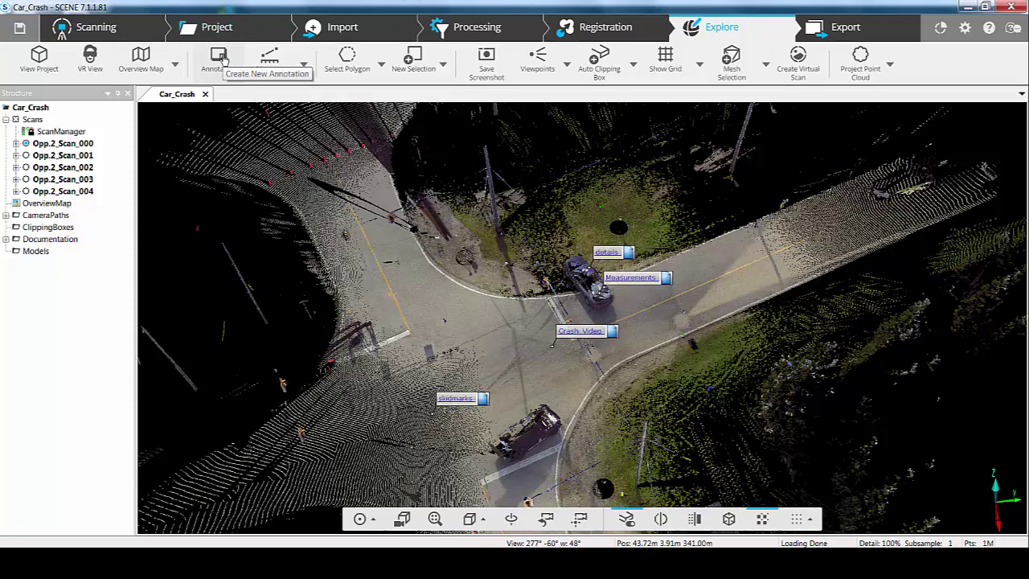
click(223, 60)
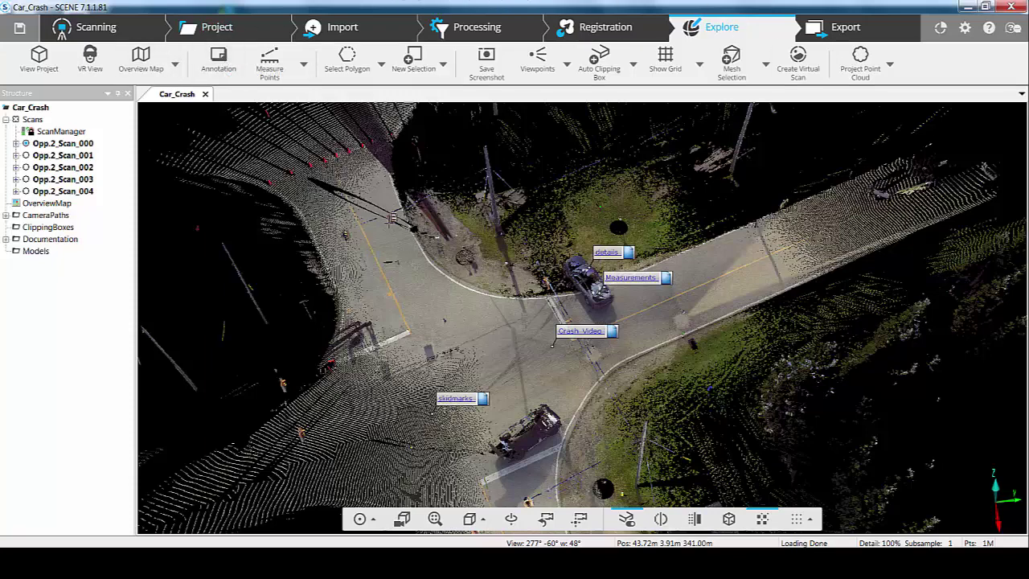
click(486, 317)
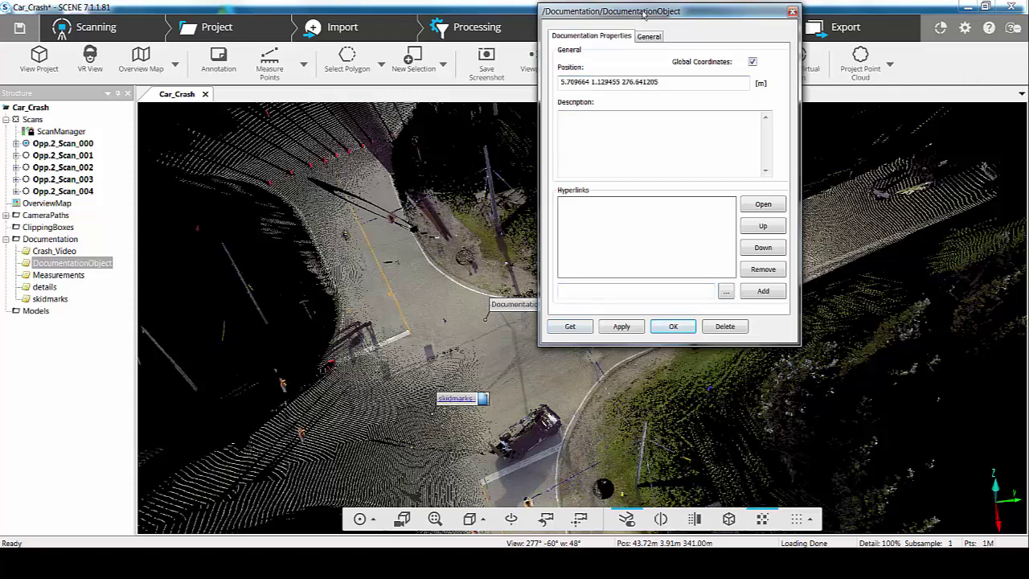
mouse_move(644, 13)
mouse_down()
mouse_move(869, 21)
mouse_move(784, 66)
mouse_move(729, 54)
mouse_up()
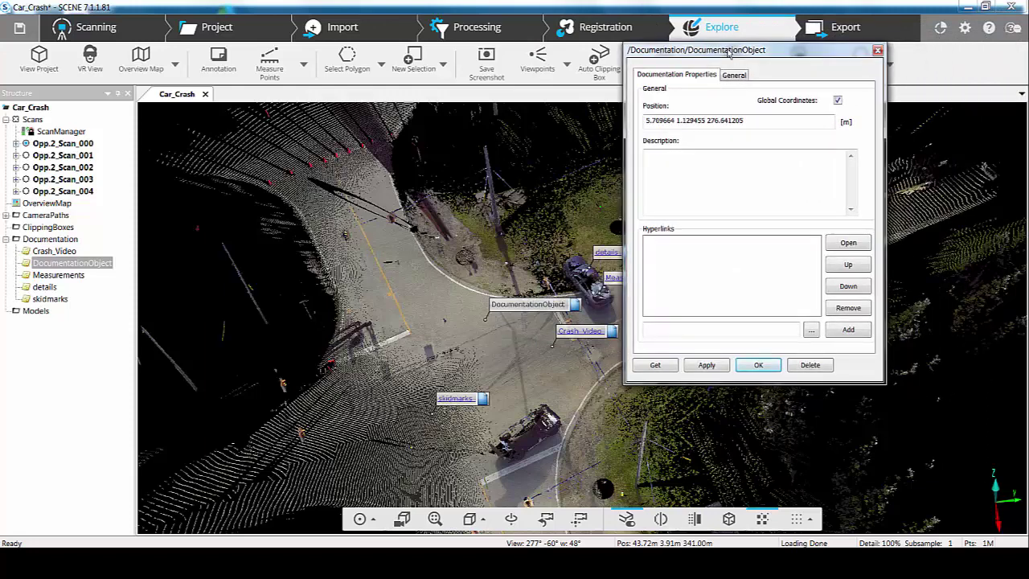
click(809, 364)
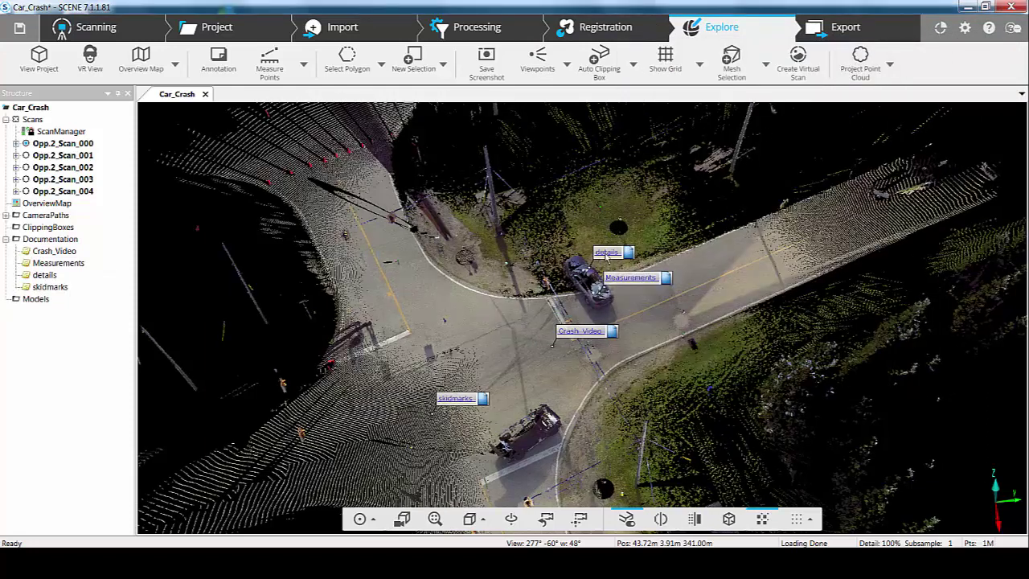
right_click(607, 337)
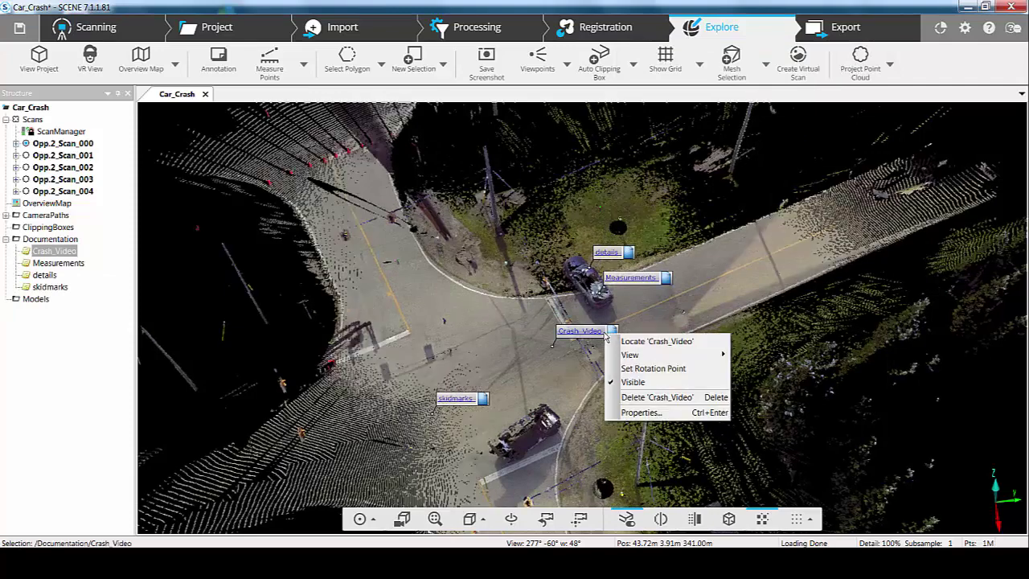
click(639, 412)
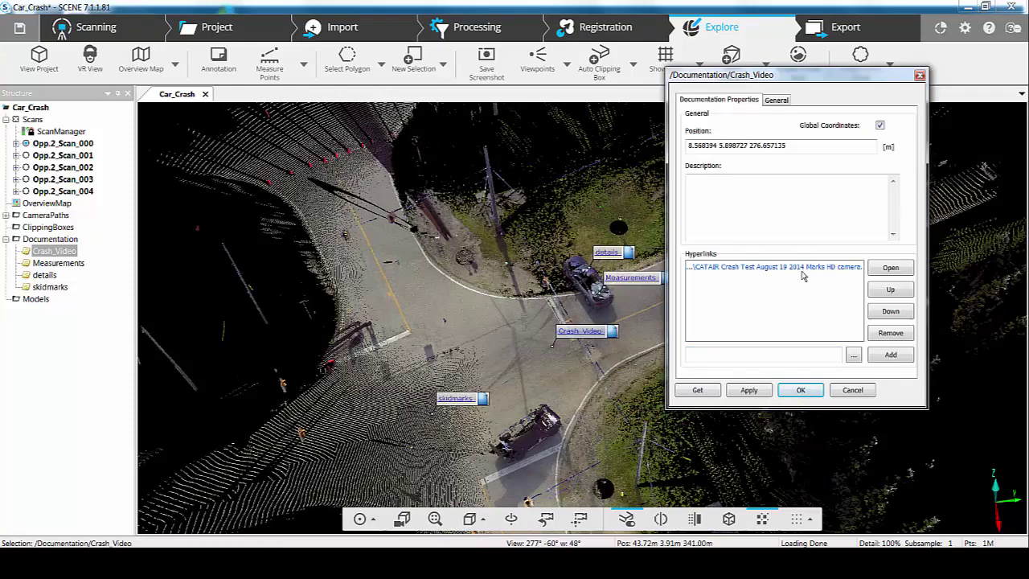
click(782, 103)
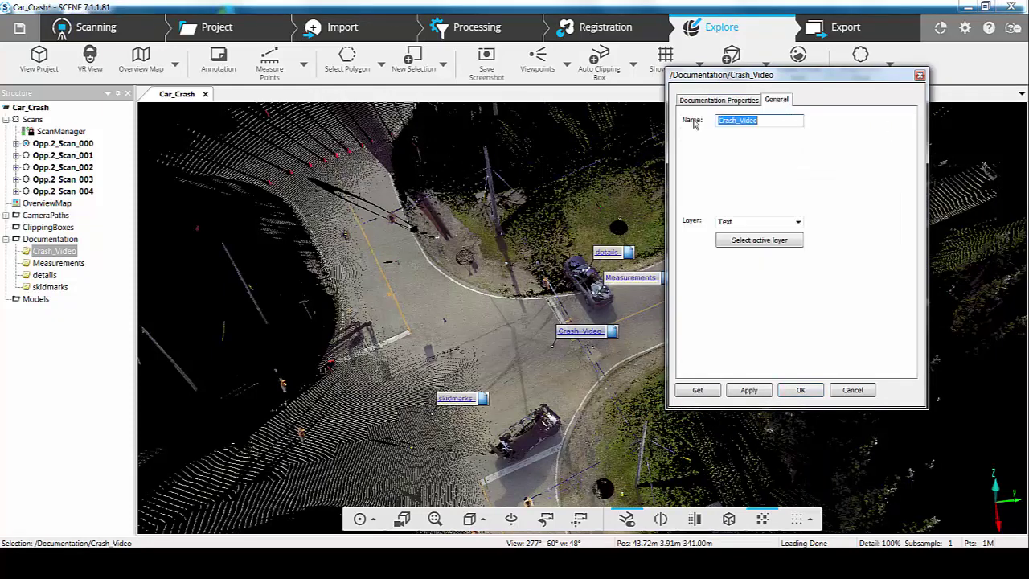
click(817, 391)
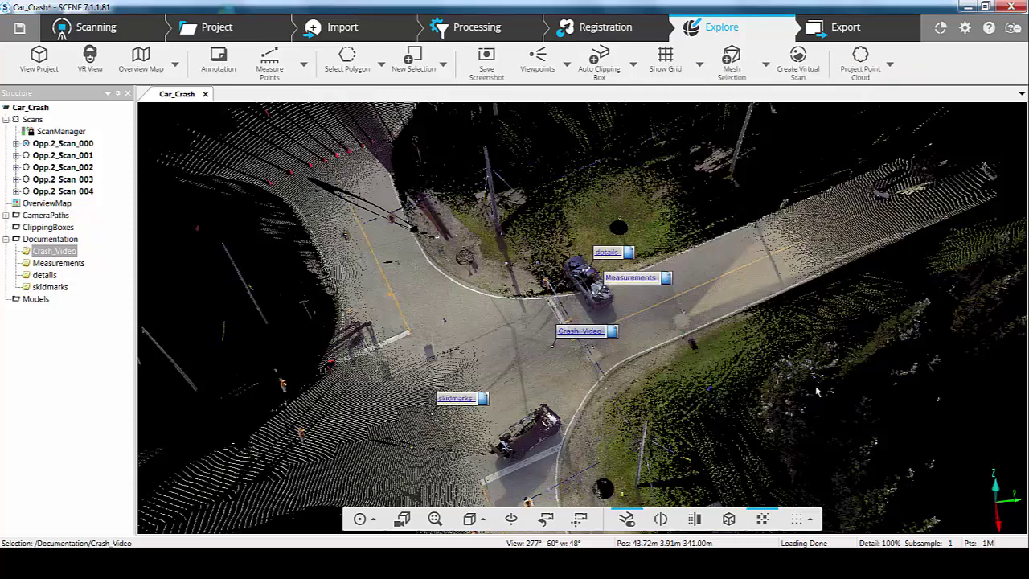
Export Car_Crash as SCENE 2go data with a Standard View overview map, scan overlays off, default project settings
click(940, 28)
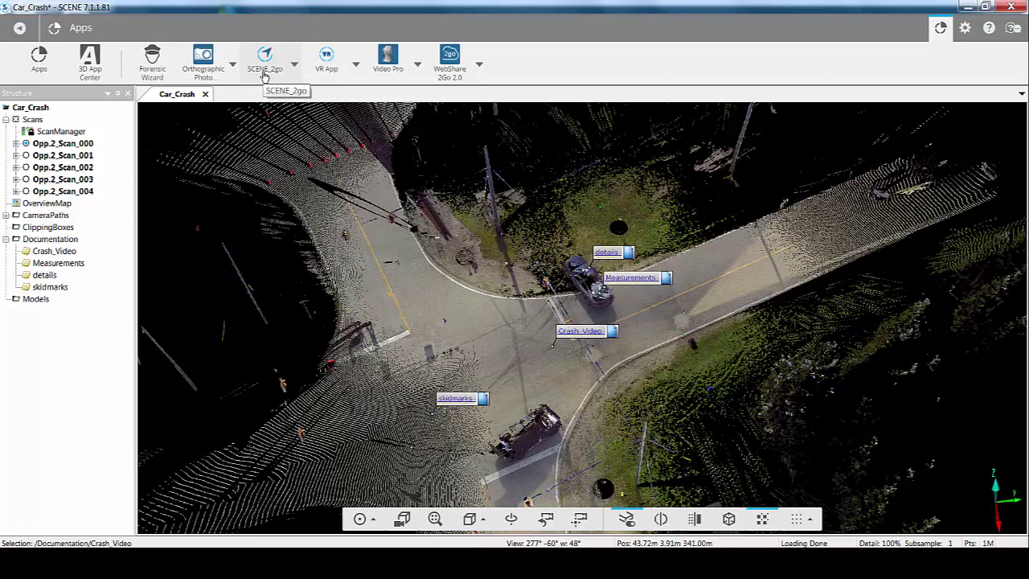
click(295, 66)
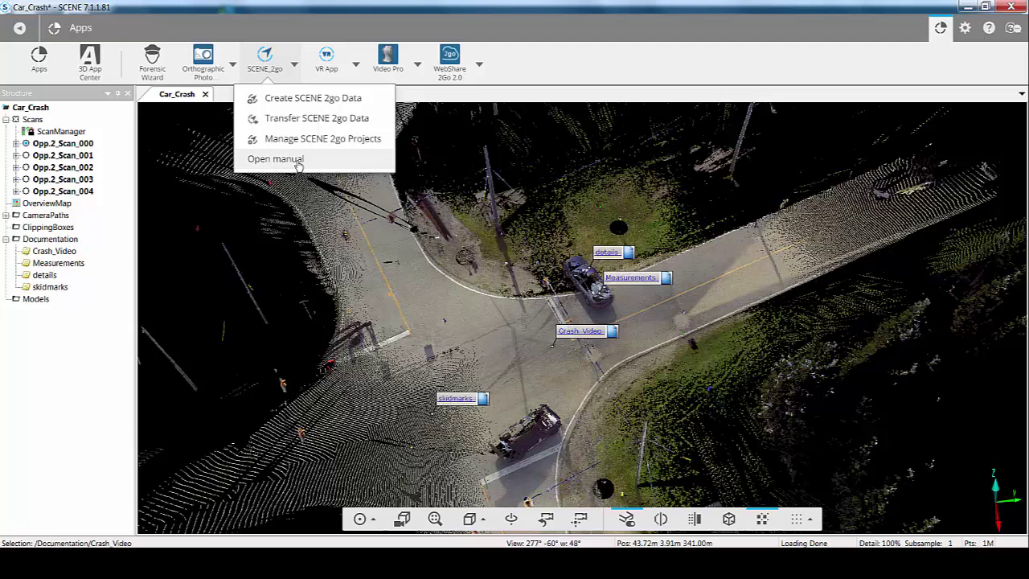
click(291, 98)
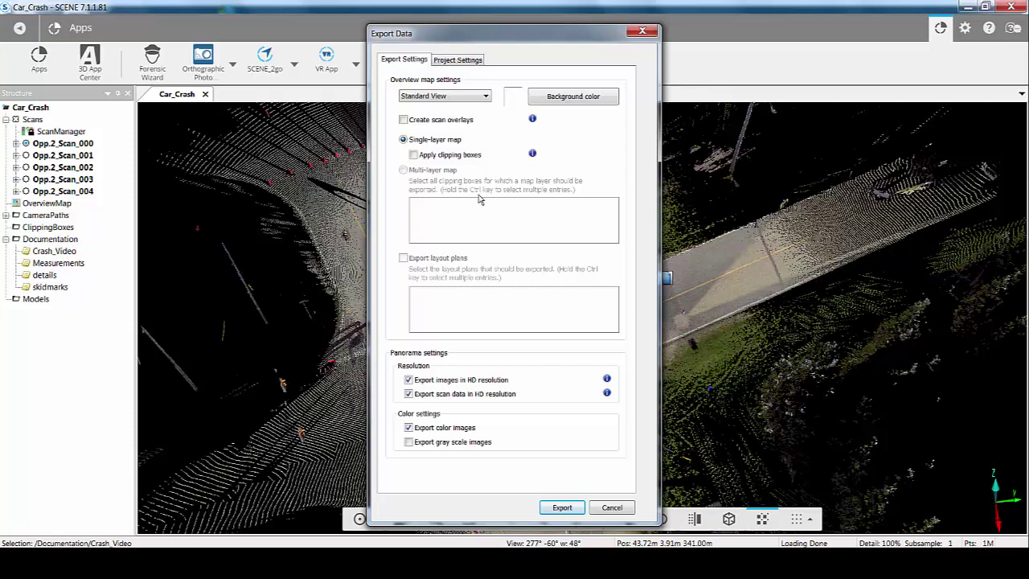
click(454, 101)
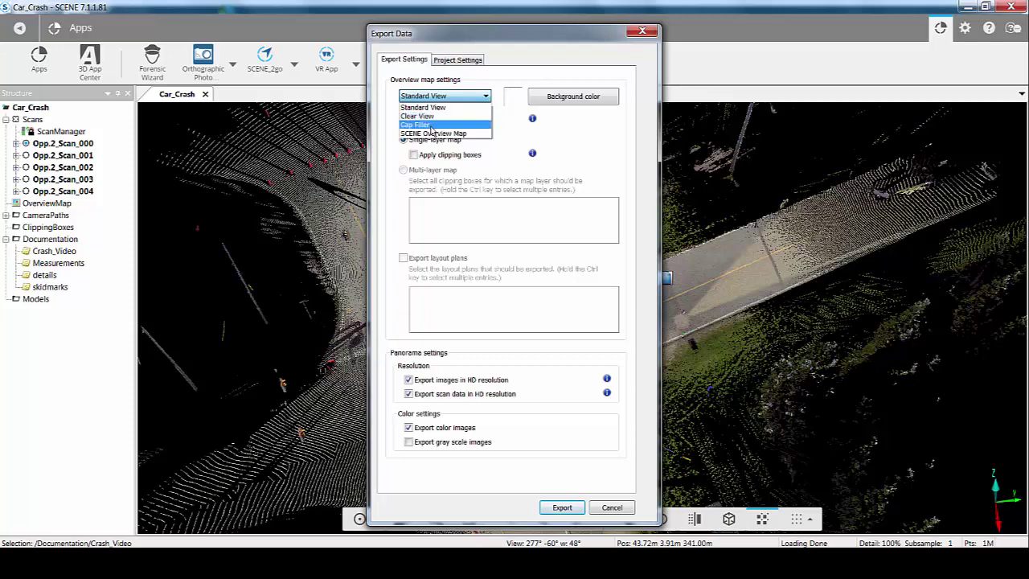
click(461, 99)
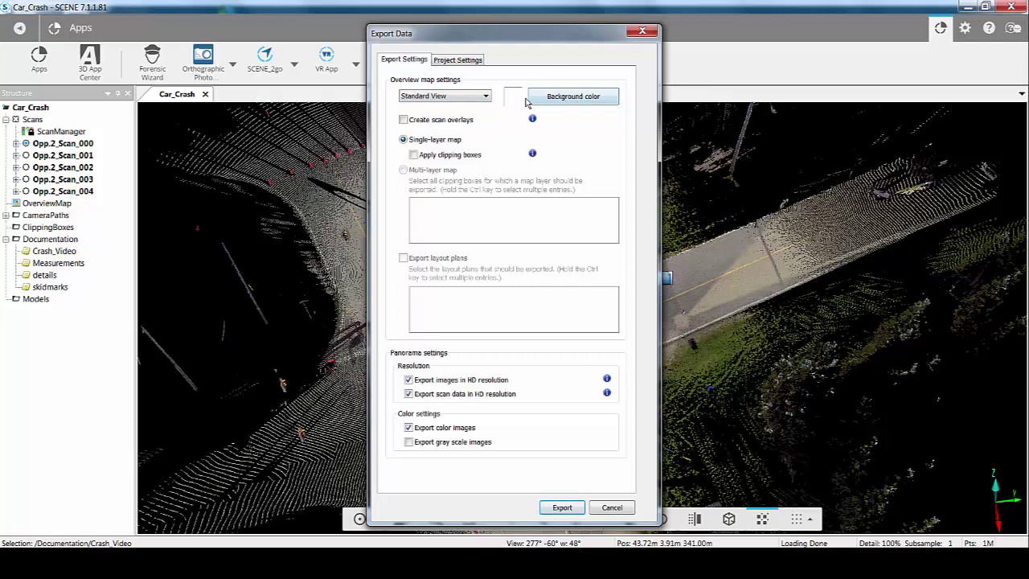
click(403, 120)
click(404, 120)
click(450, 61)
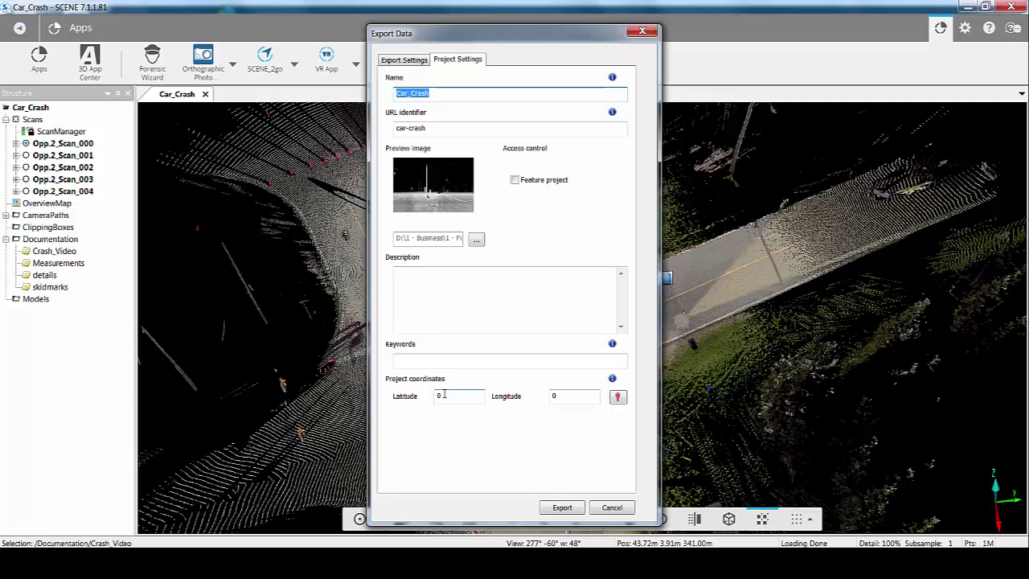
click(567, 511)
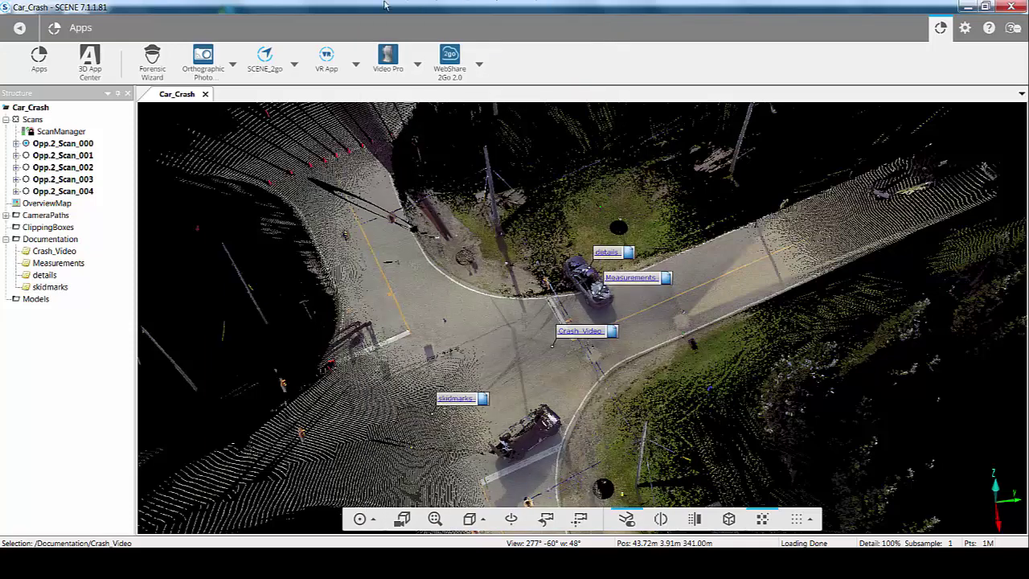
Transfer the Car_Crash SCENE 2go data with all linked files copied to the destination
click(294, 65)
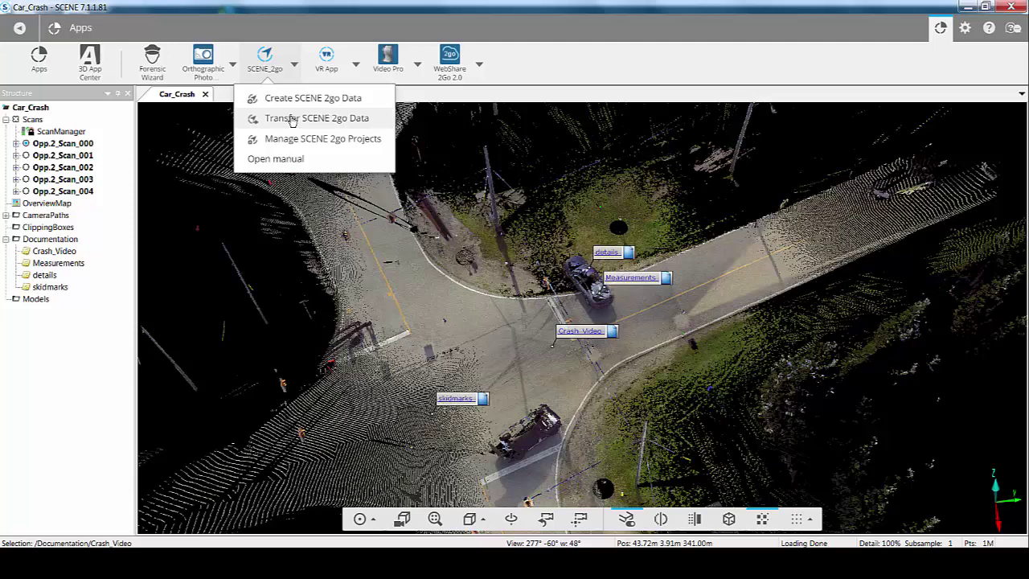
click(293, 119)
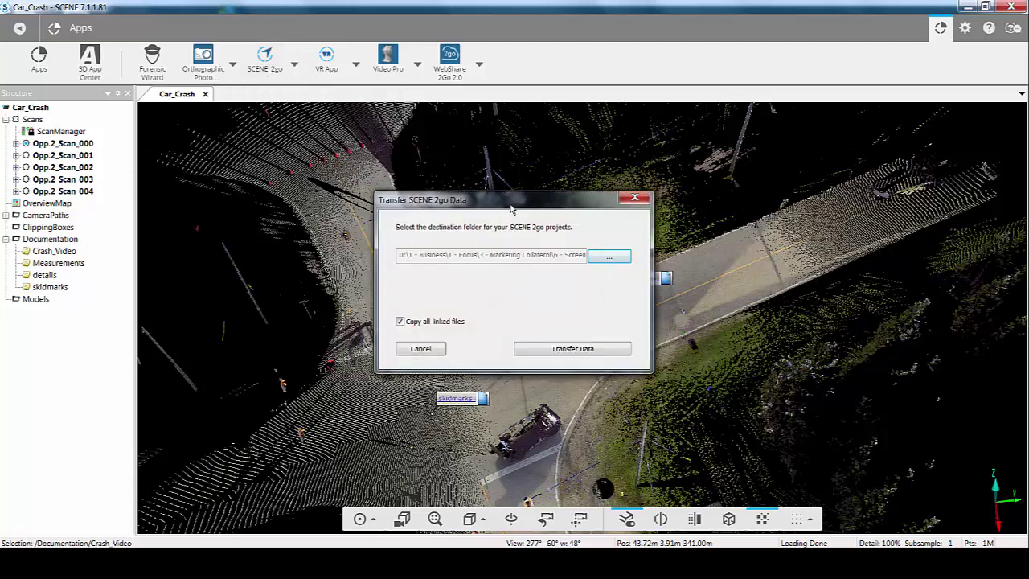
drag(513, 201, 646, 83)
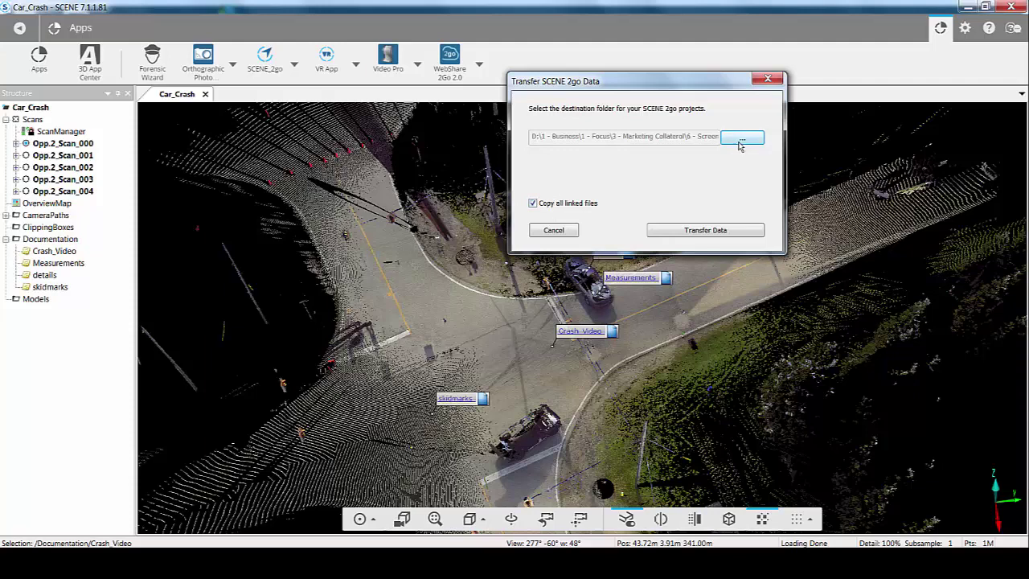
click(706, 233)
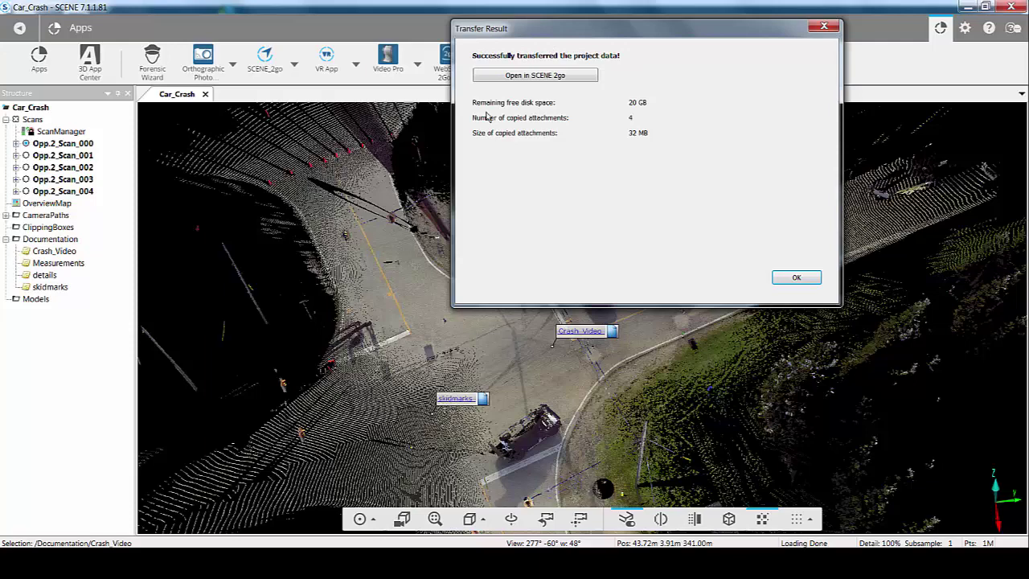
Dismiss the transfer report and open Car_Crash from Manage SCENE 2go in the viewer
click(796, 279)
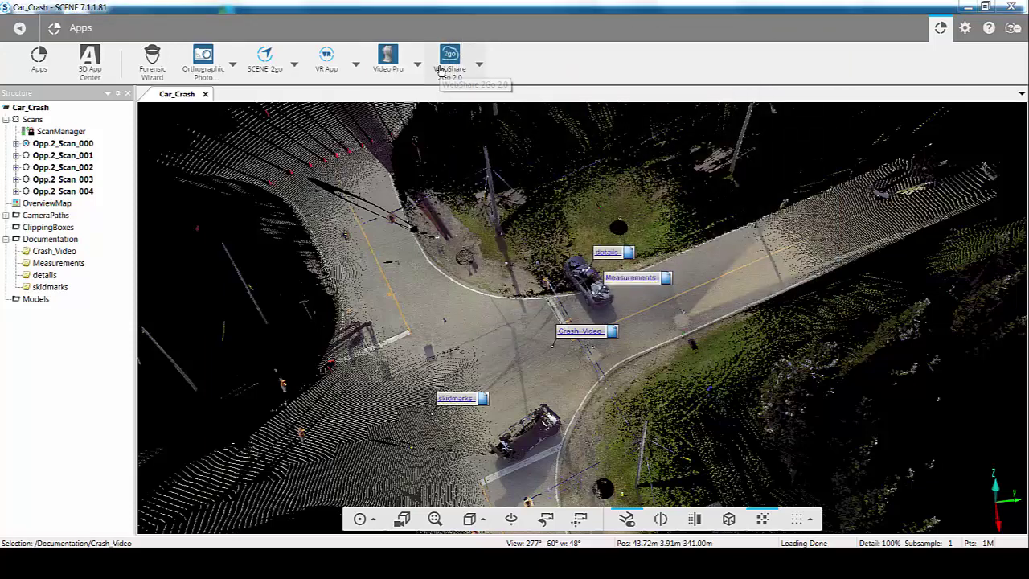
click(294, 64)
click(310, 138)
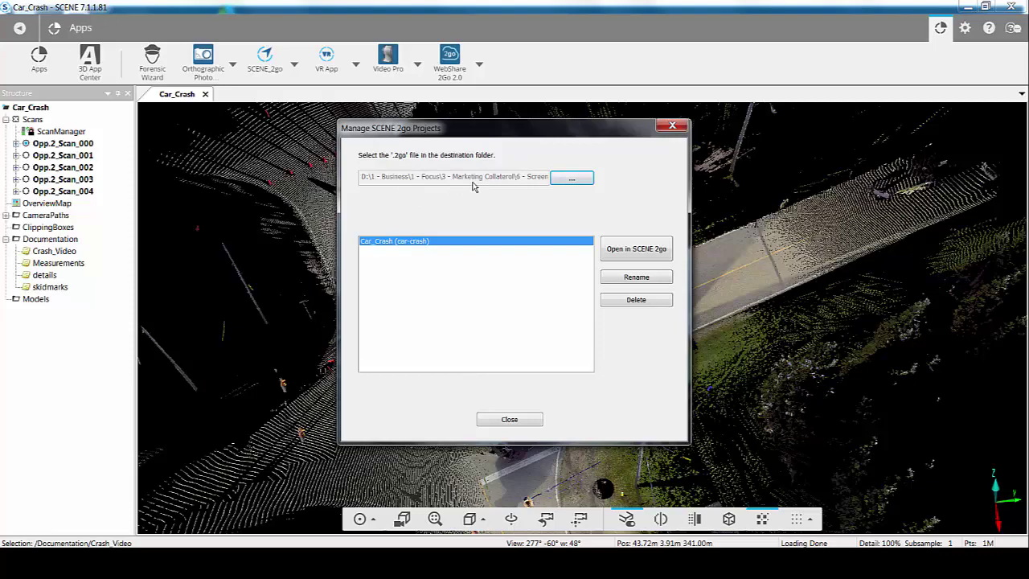
click(639, 252)
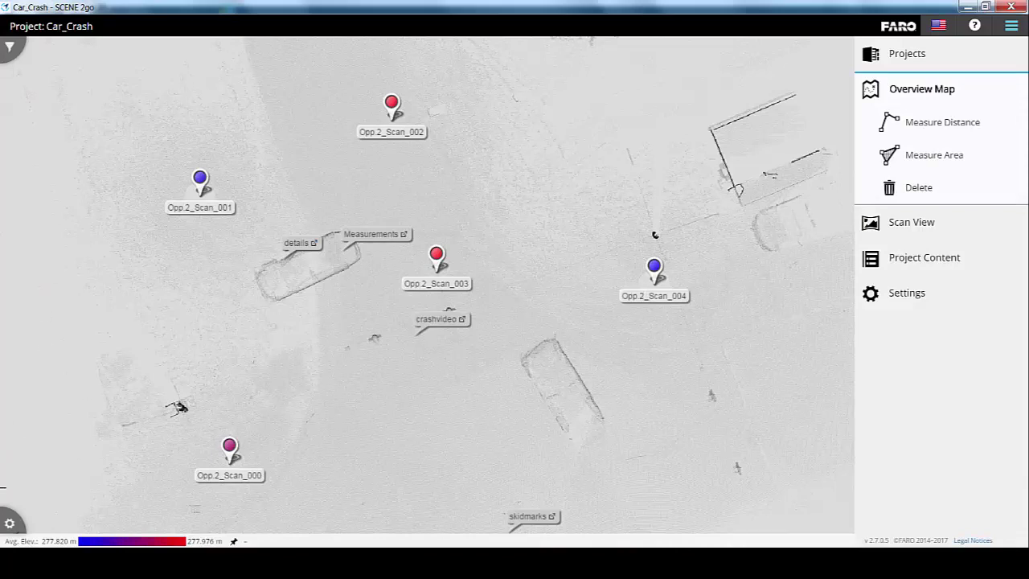
Open the Opp.2_Scan_003 panorama and bring up the skidmarks tag's radial menu
click(19, 454)
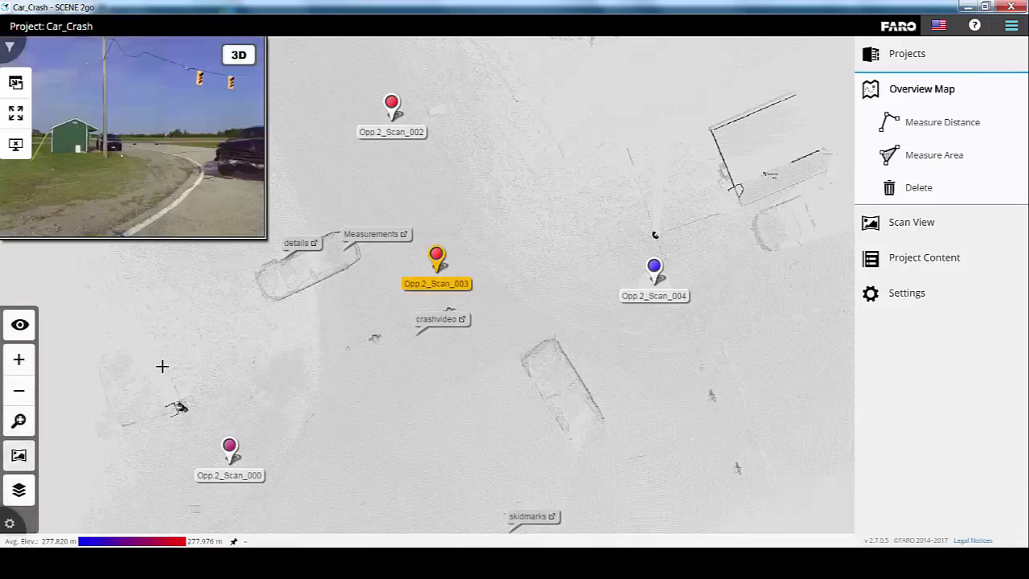
click(15, 83)
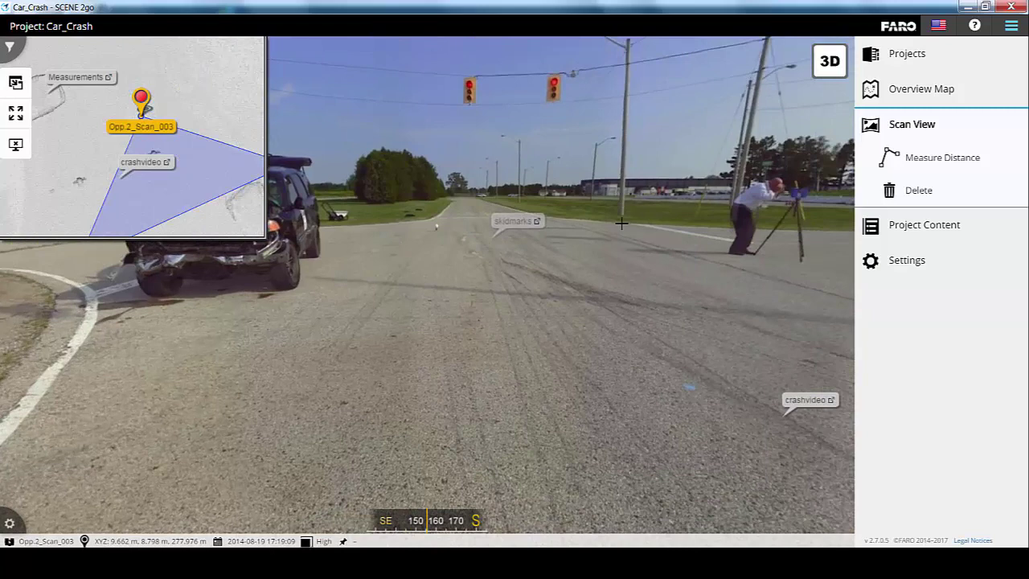
click(511, 221)
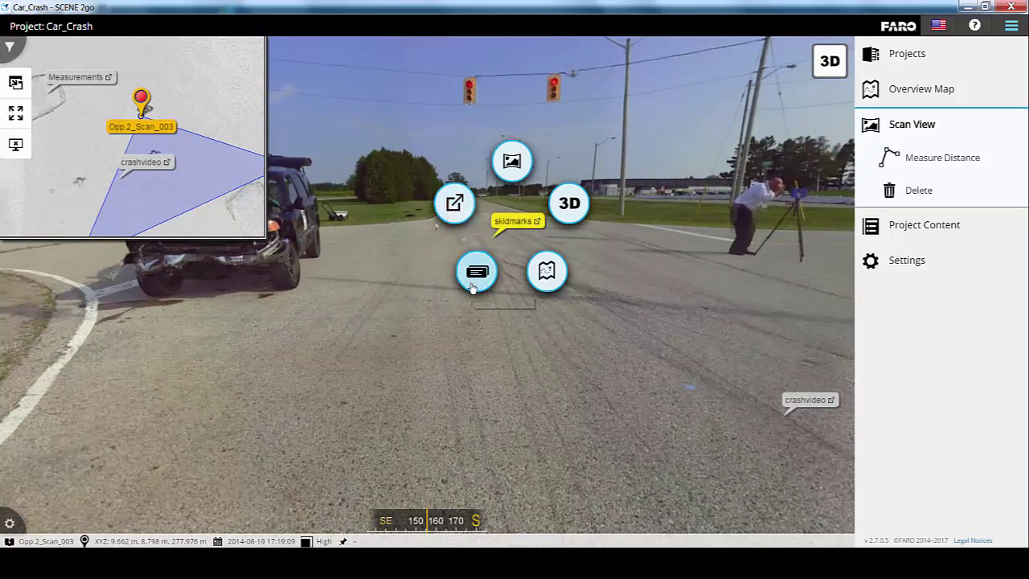
View the skidmarks photo, then play the crash video linked to the crashvideo tag
click(448, 209)
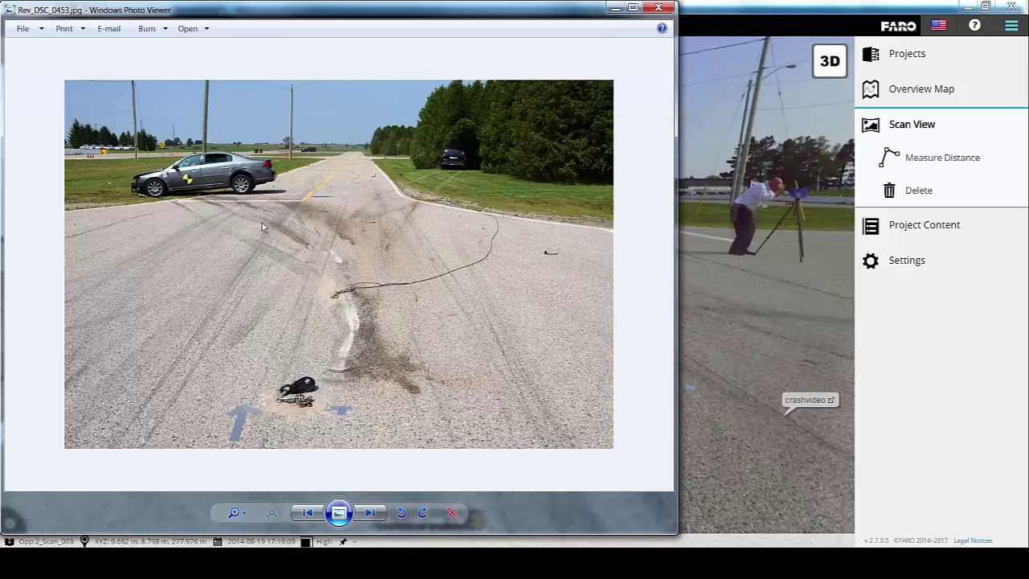
click(658, 7)
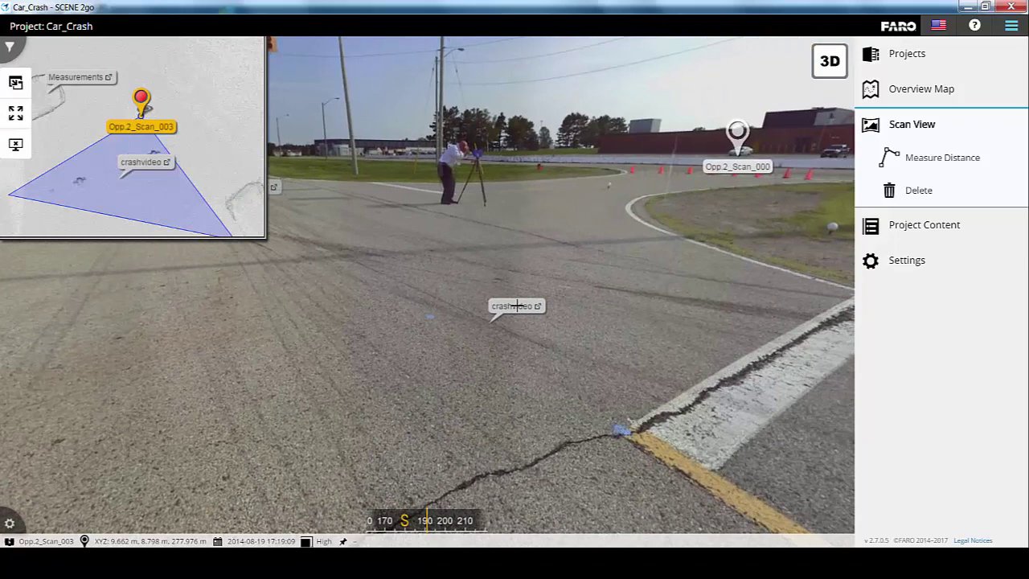
click(517, 305)
click(465, 289)
Face the damaged car and view the details tag's damage photo and crash report PDF
drag(723, 346, 474, 347)
click(575, 225)
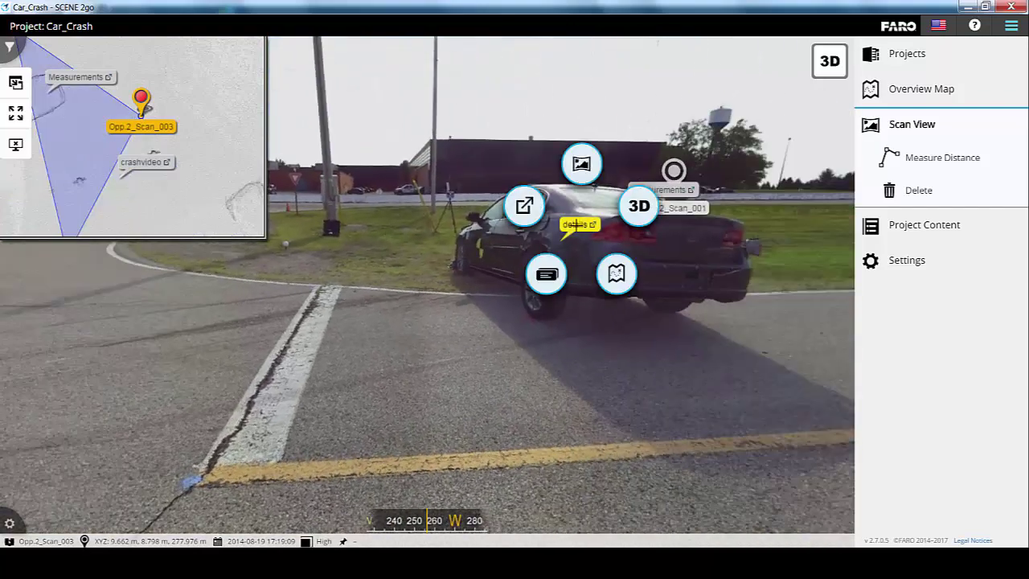
click(524, 206)
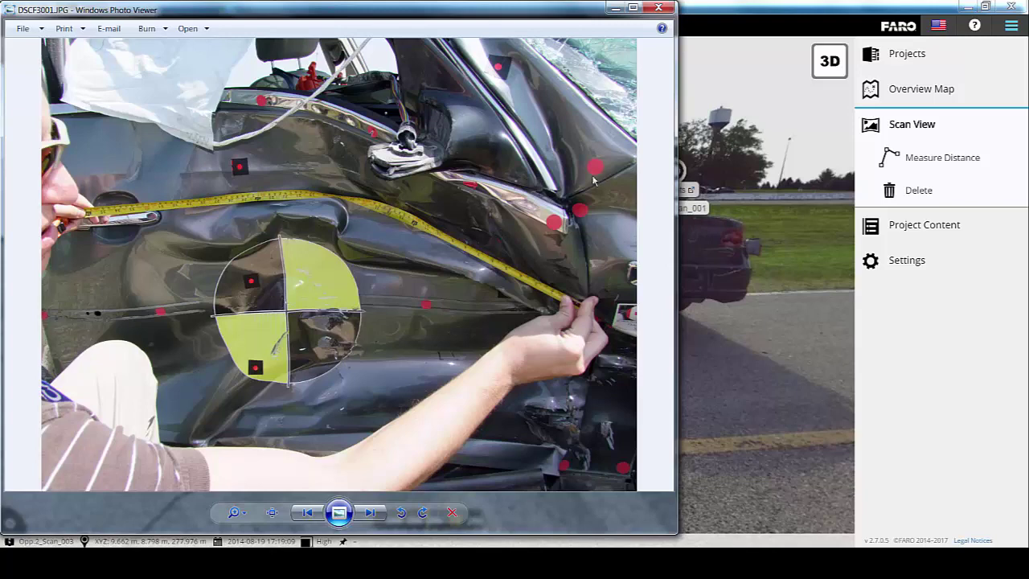
click(659, 8)
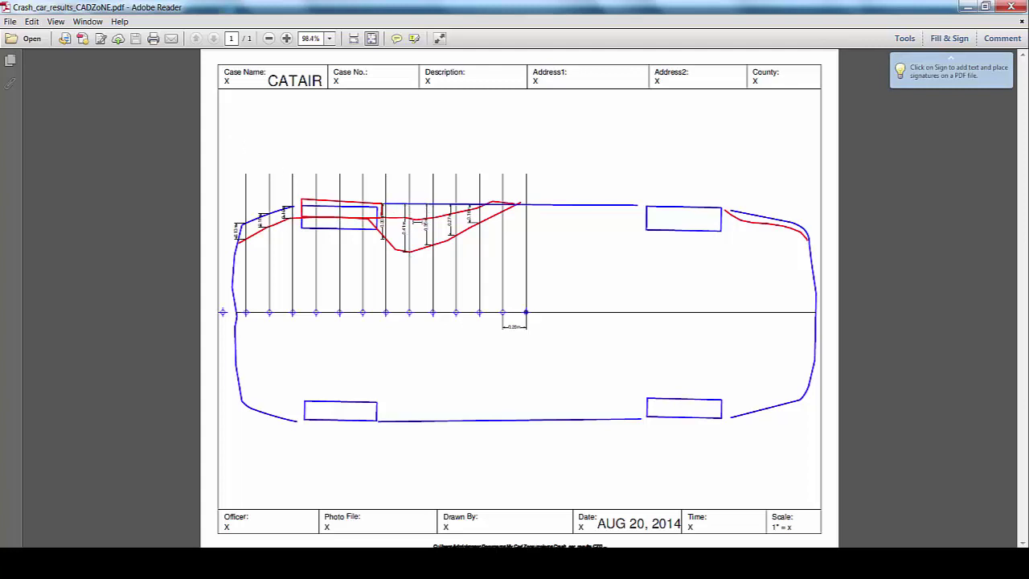
click(1018, 7)
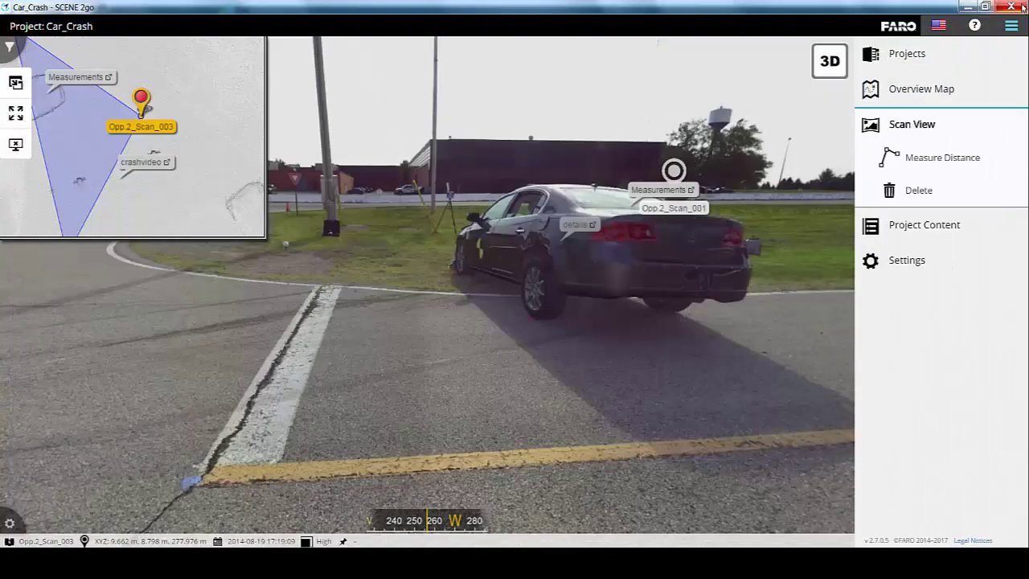
On the overview map, measure a three-point distance from the lower-right car to the left car
click(913, 91)
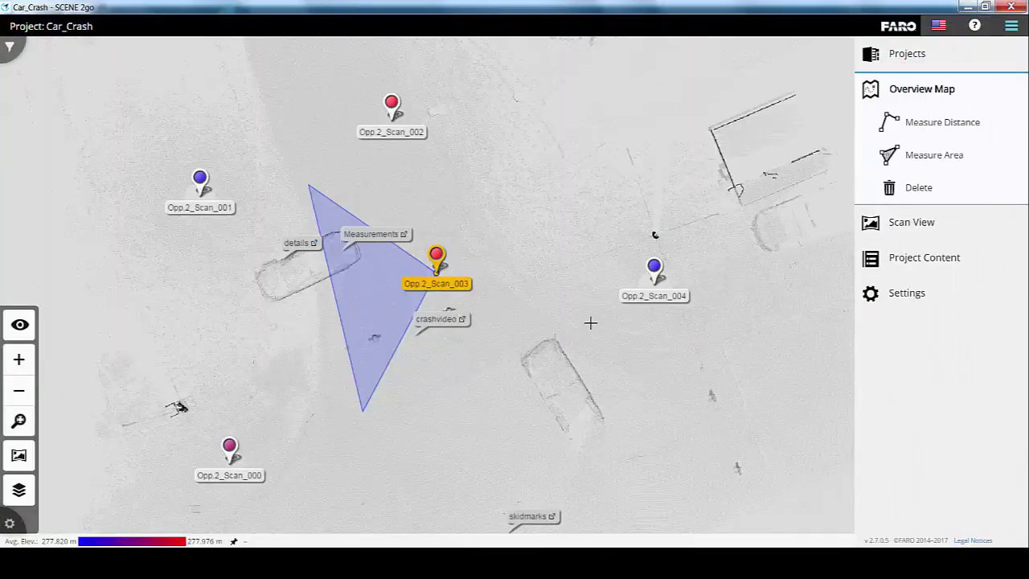
click(904, 187)
click(923, 123)
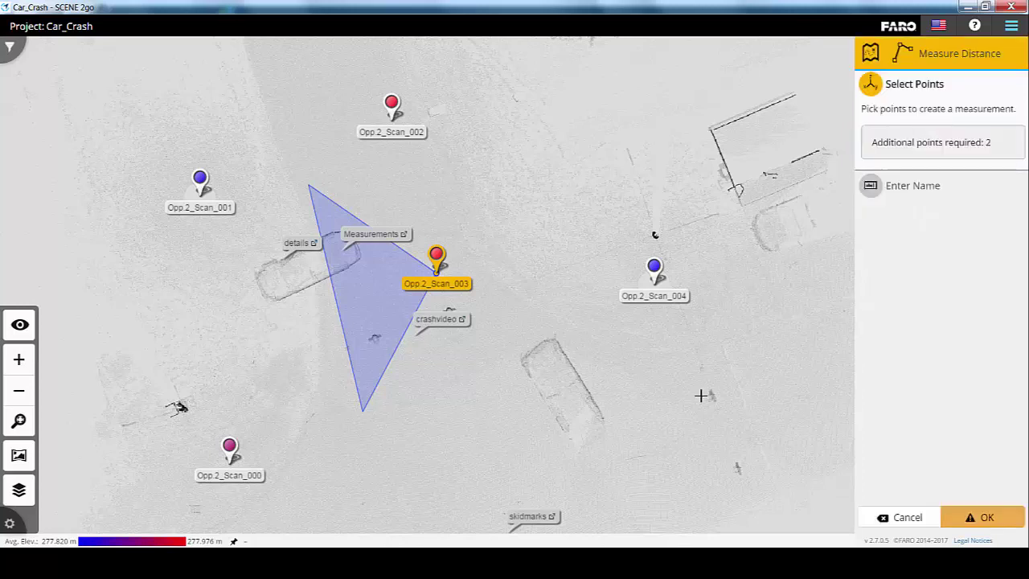
click(572, 447)
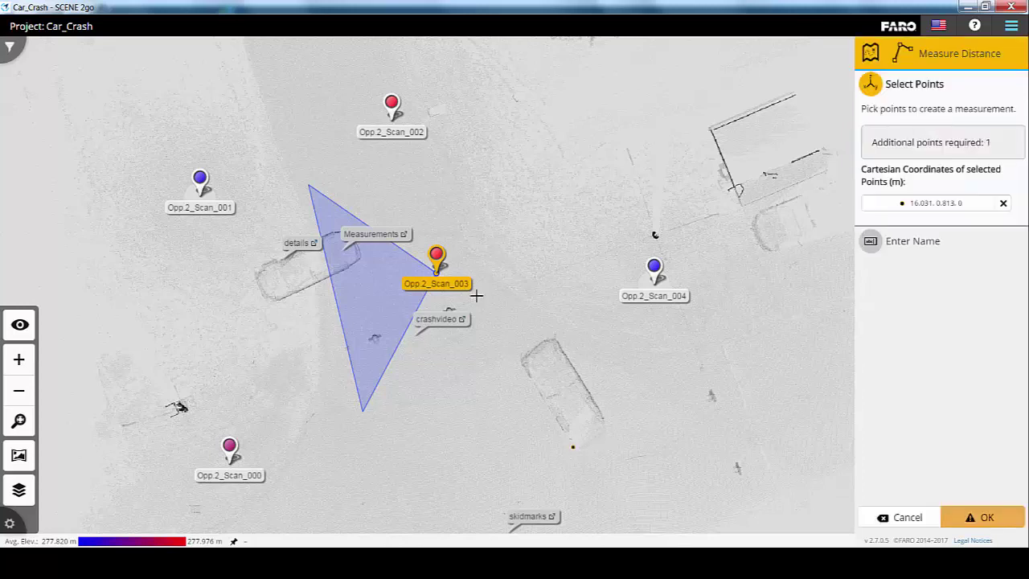
click(445, 219)
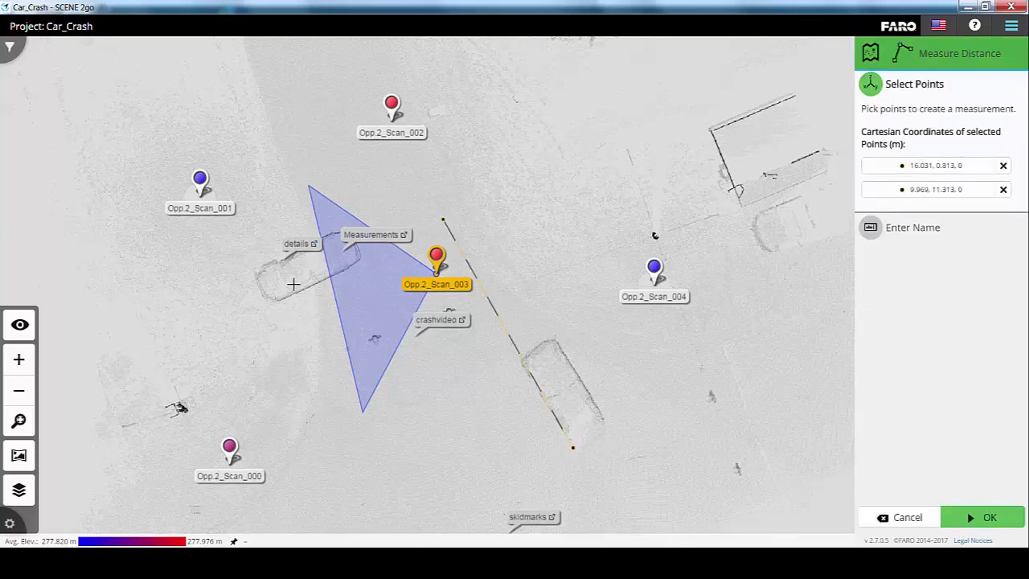
click(279, 300)
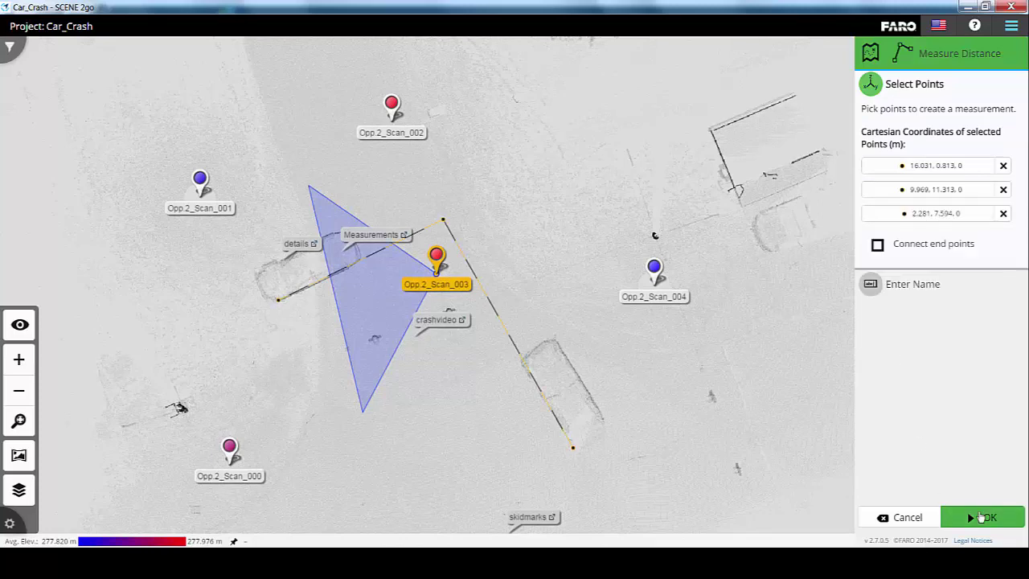
click(982, 517)
drag(391, 246, 381, 304)
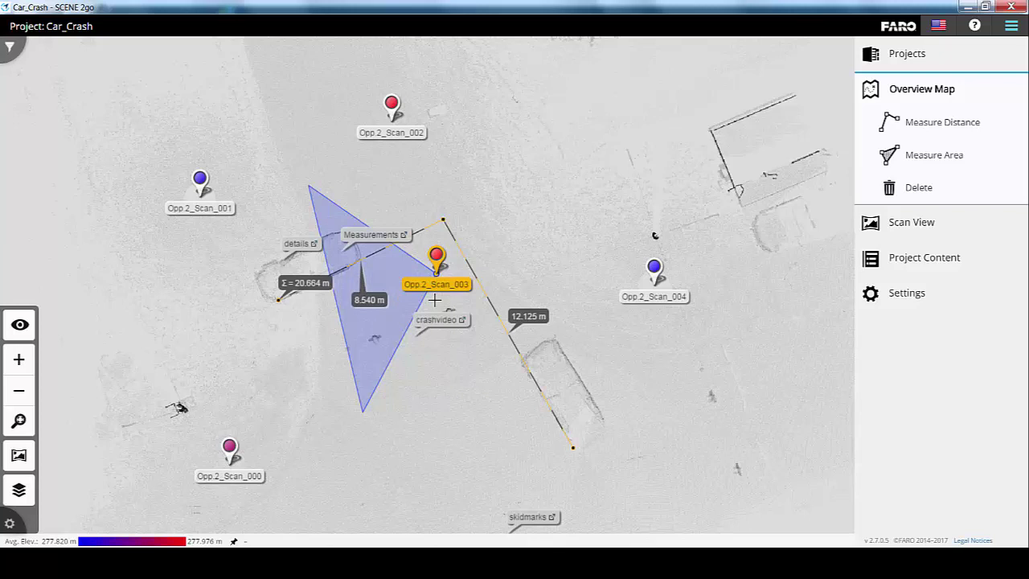
Show axes and angles for the 20.664 m measurement, then delete it
click(530, 315)
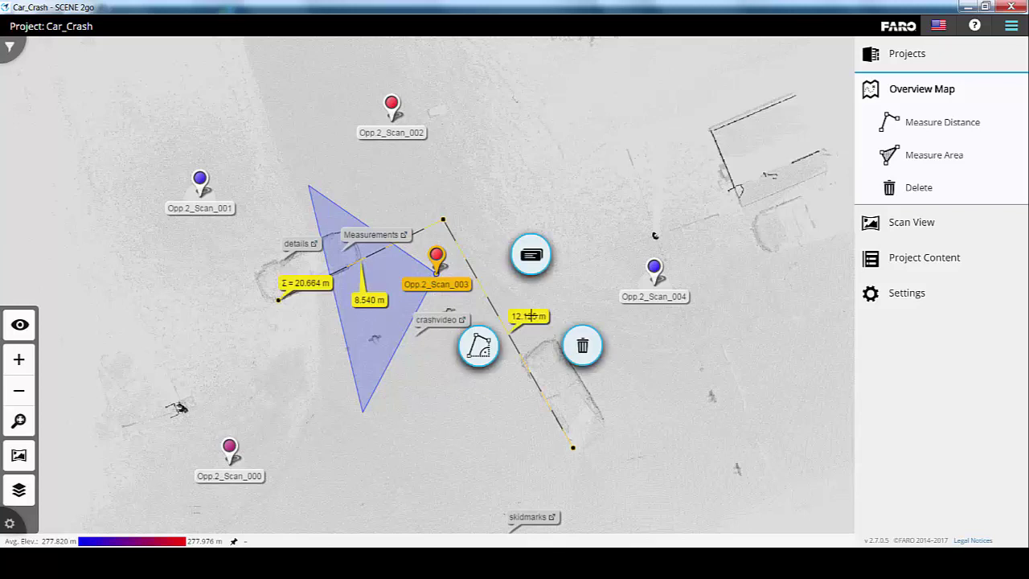
click(474, 354)
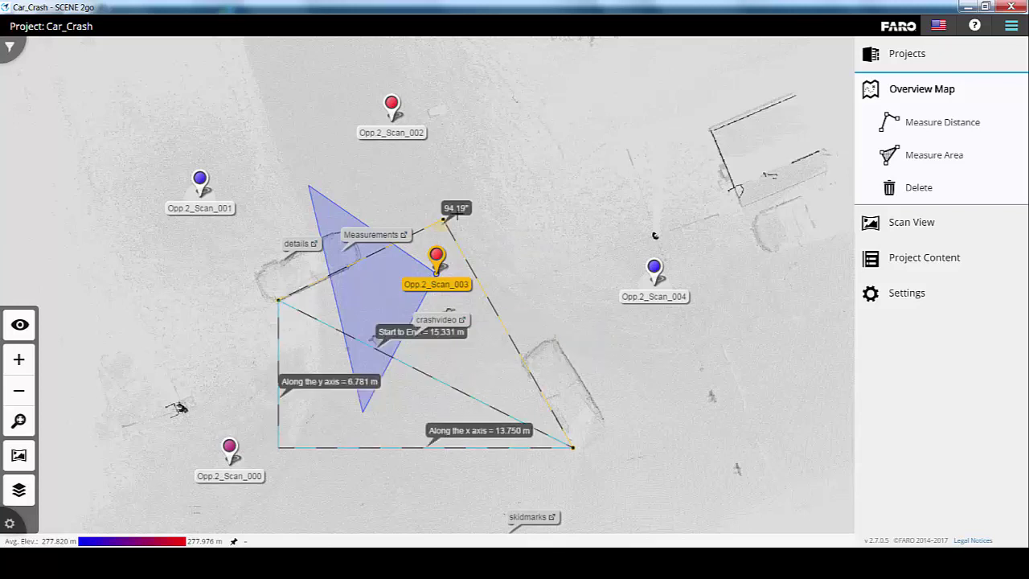
drag(455, 206, 488, 152)
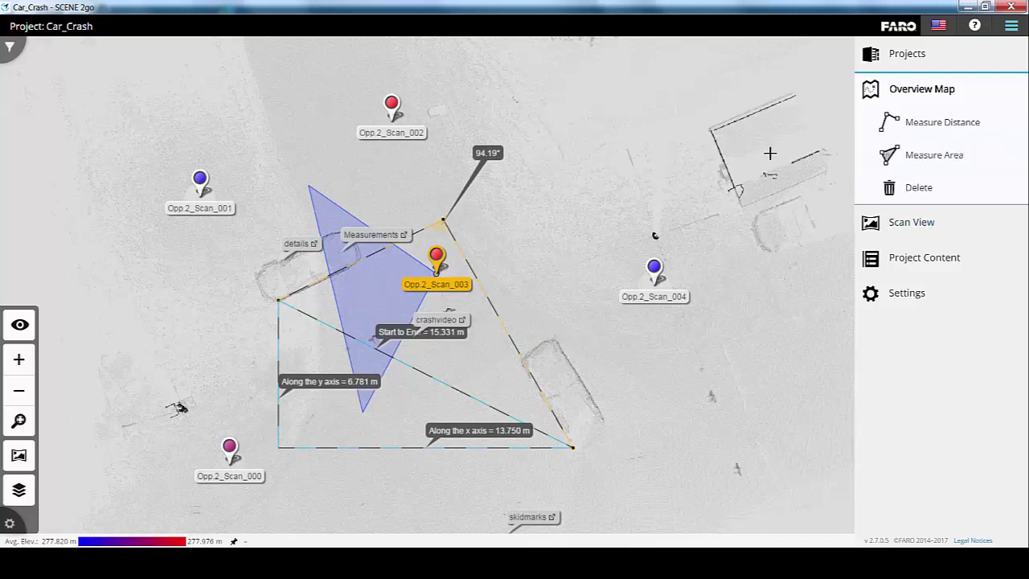
click(920, 191)
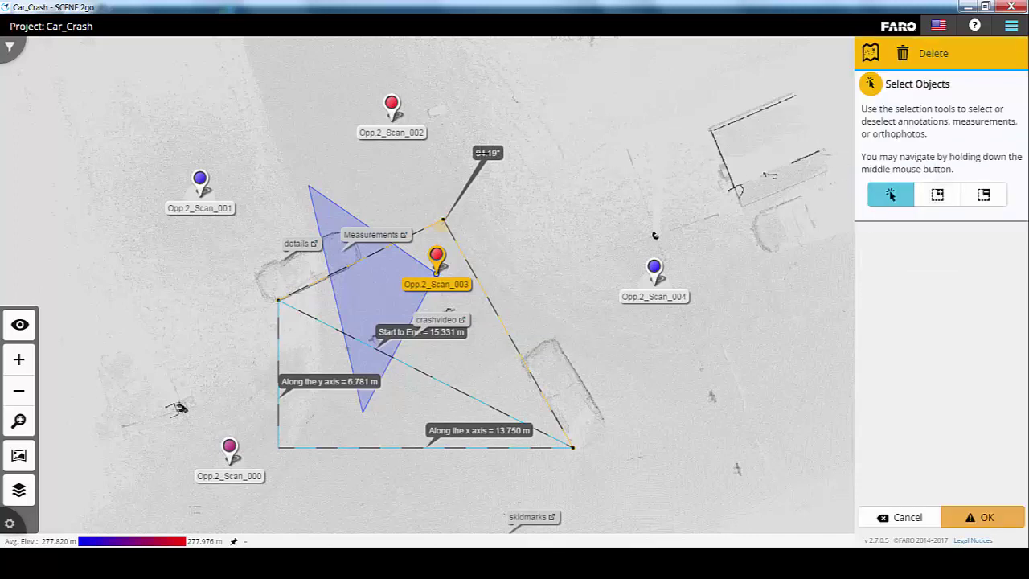
click(487, 154)
click(1007, 520)
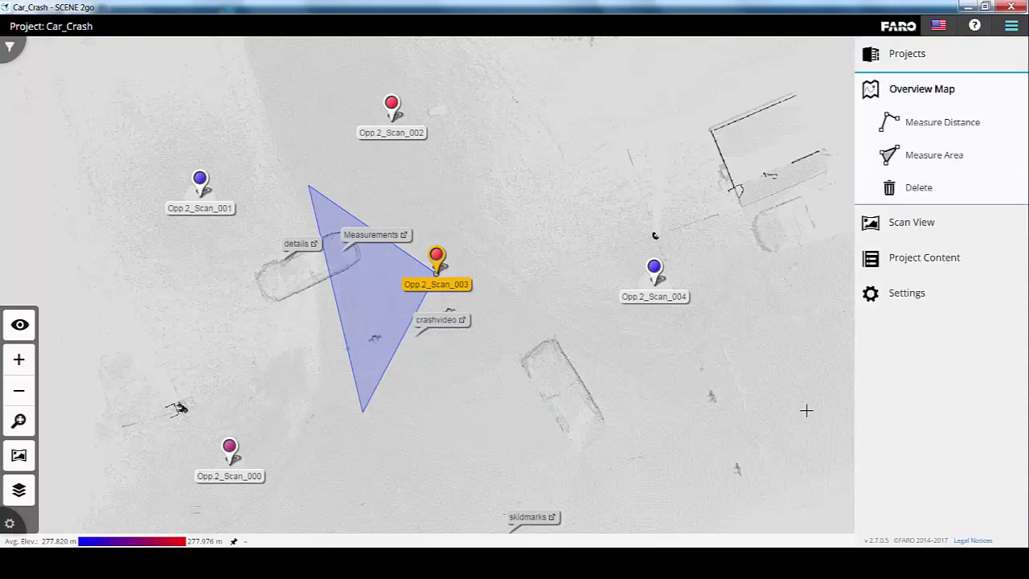